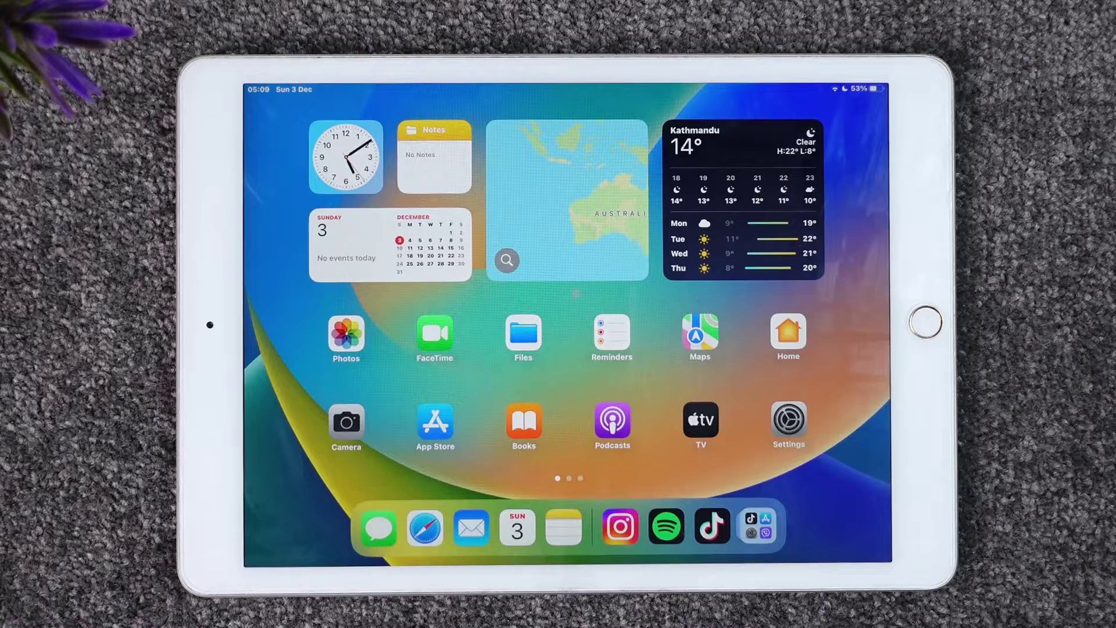
Swipe to the second home screen page to find the Snapchat app.
left_click_drag(797, 424, 662, 418)
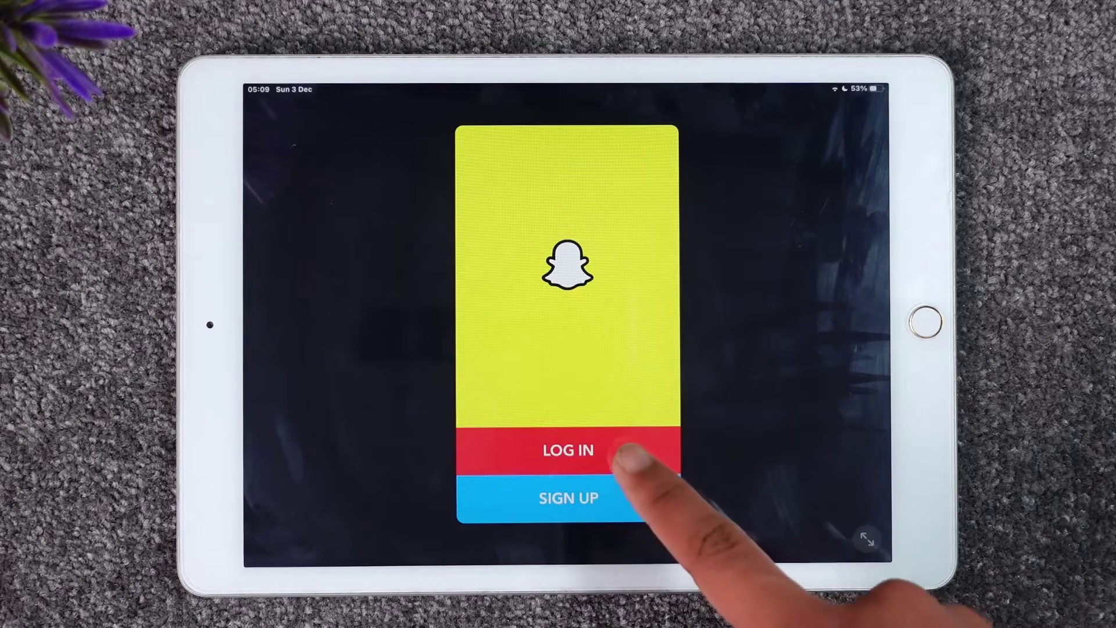
Open Snapchat's Log In form and dismiss the keyboard typing tip.
left_click(622, 450)
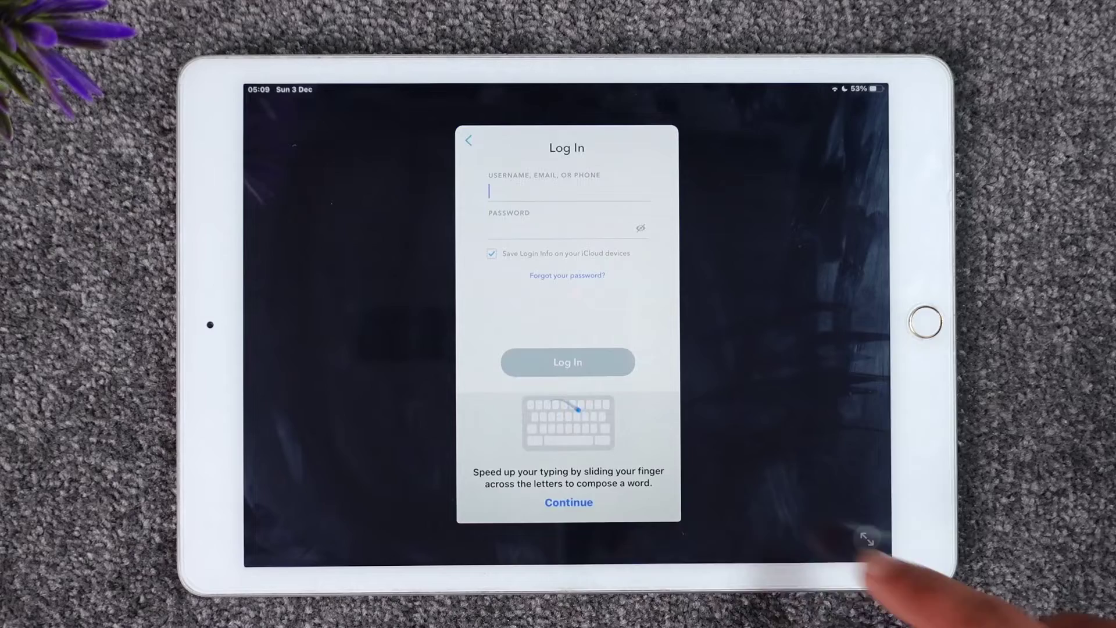
left_click(568, 502)
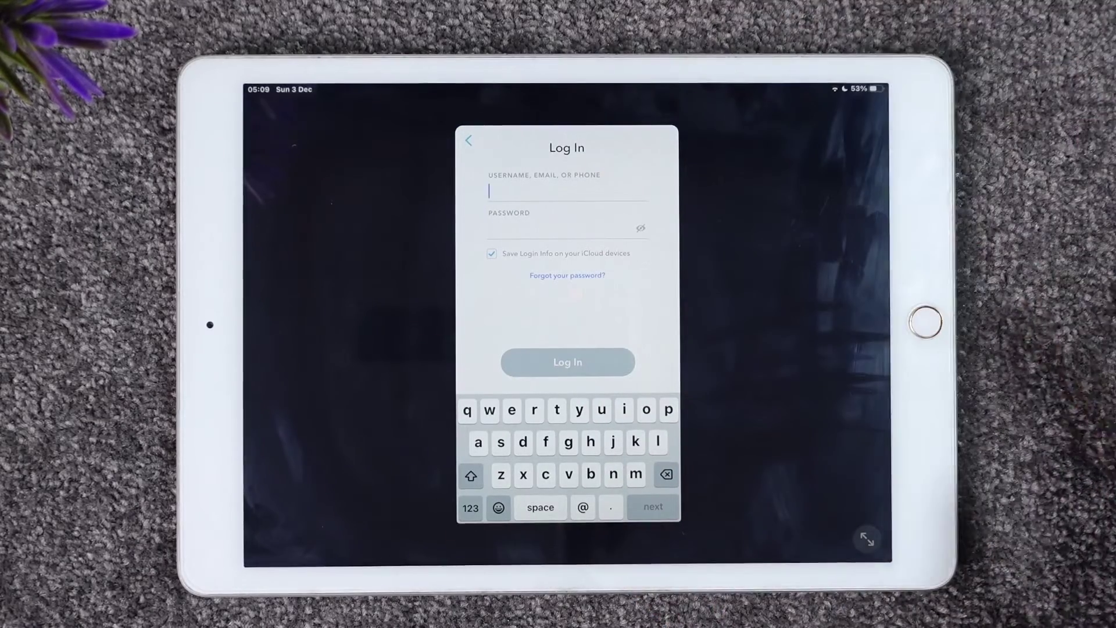
type("th")
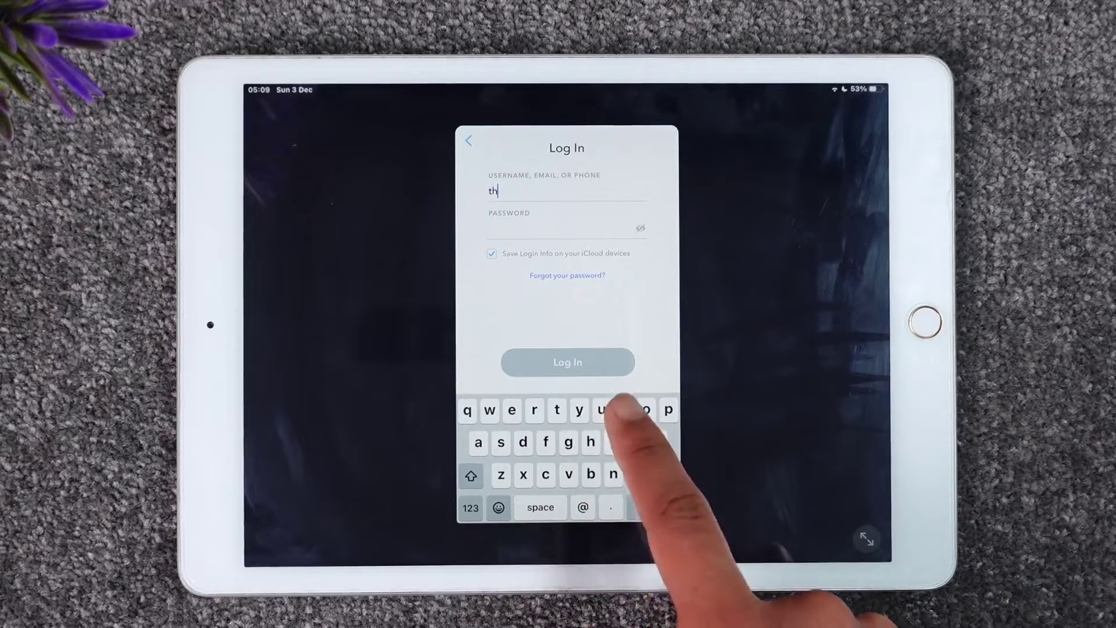
type("issbi")
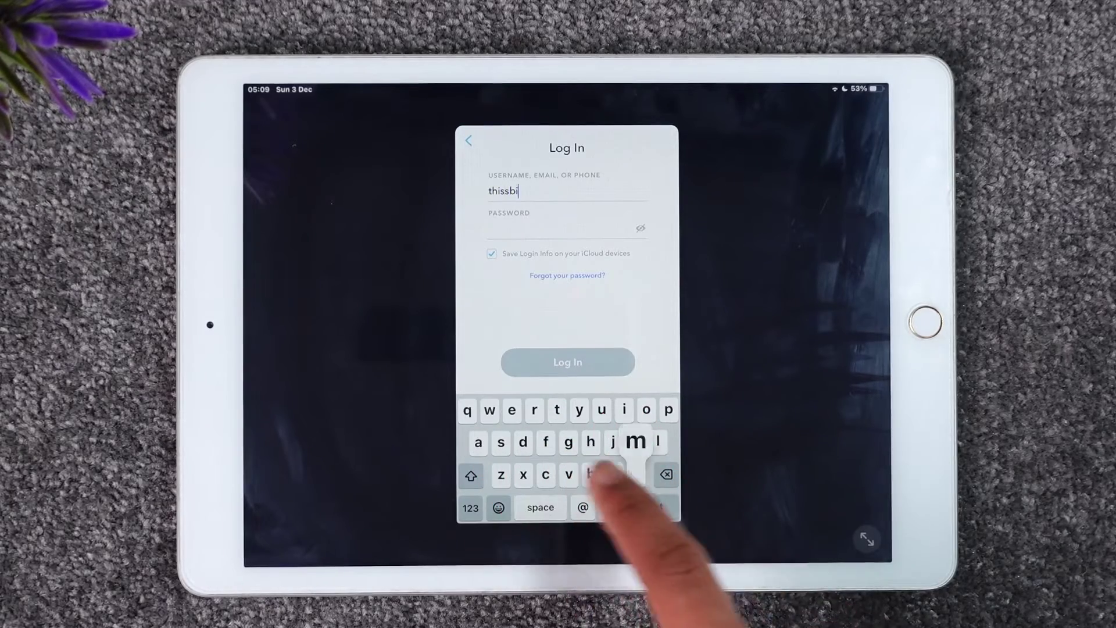
type("mal")
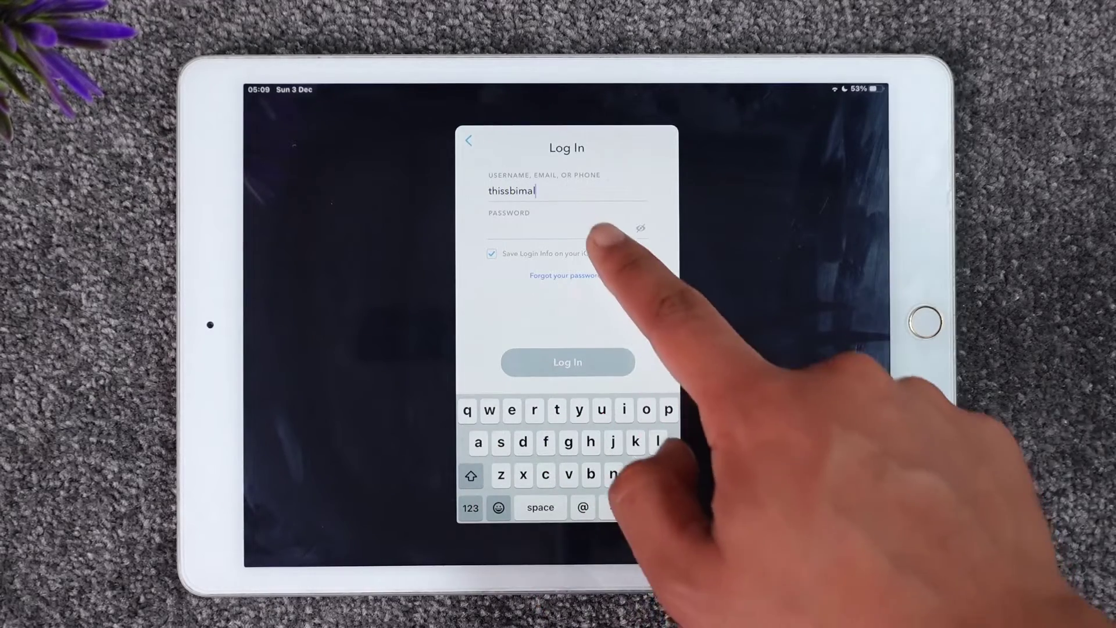
Focus the Password field on the Snapchat log-in form.
left_click(563, 227)
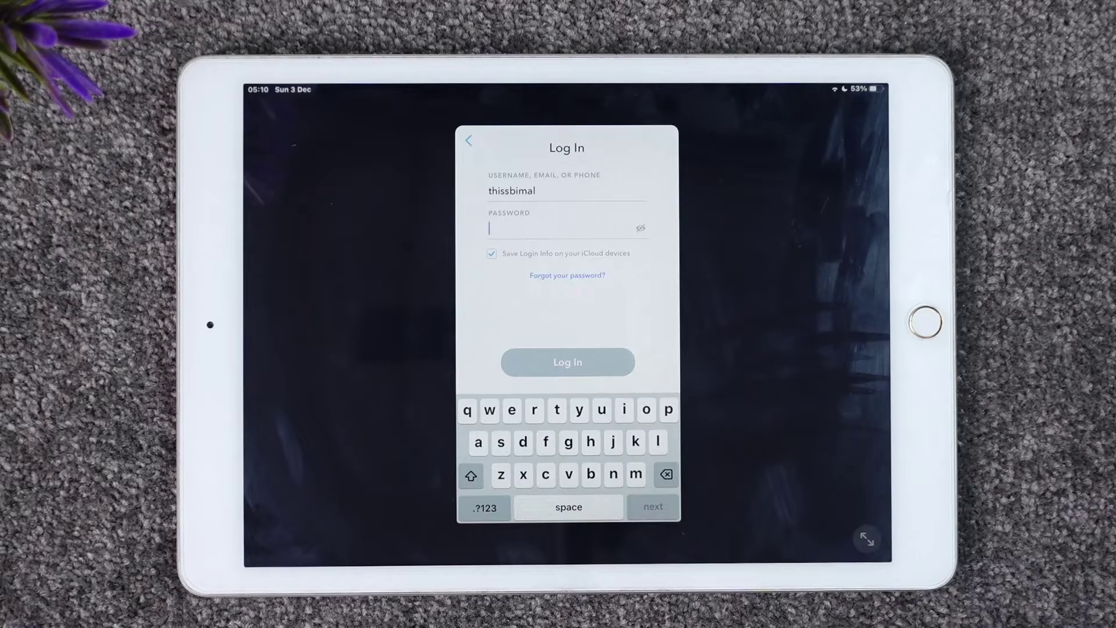
Close Snapchat from the app switcher and return to home screen page one.
double_click(924, 322)
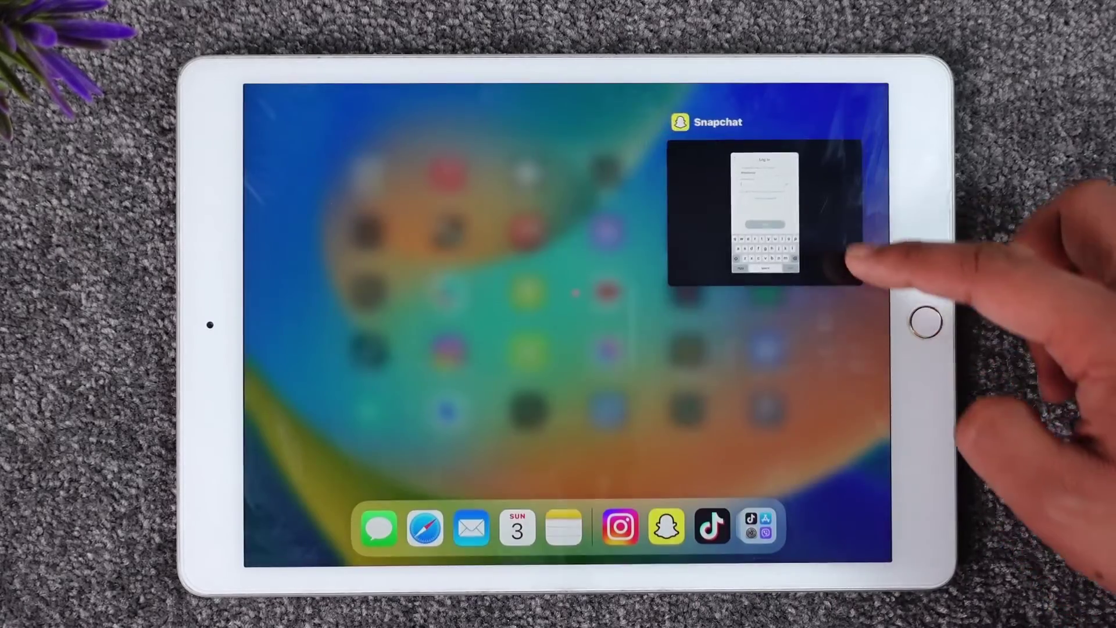
left_click_drag(850, 261, 896, 174)
left_click_drag(847, 336, 946, 348)
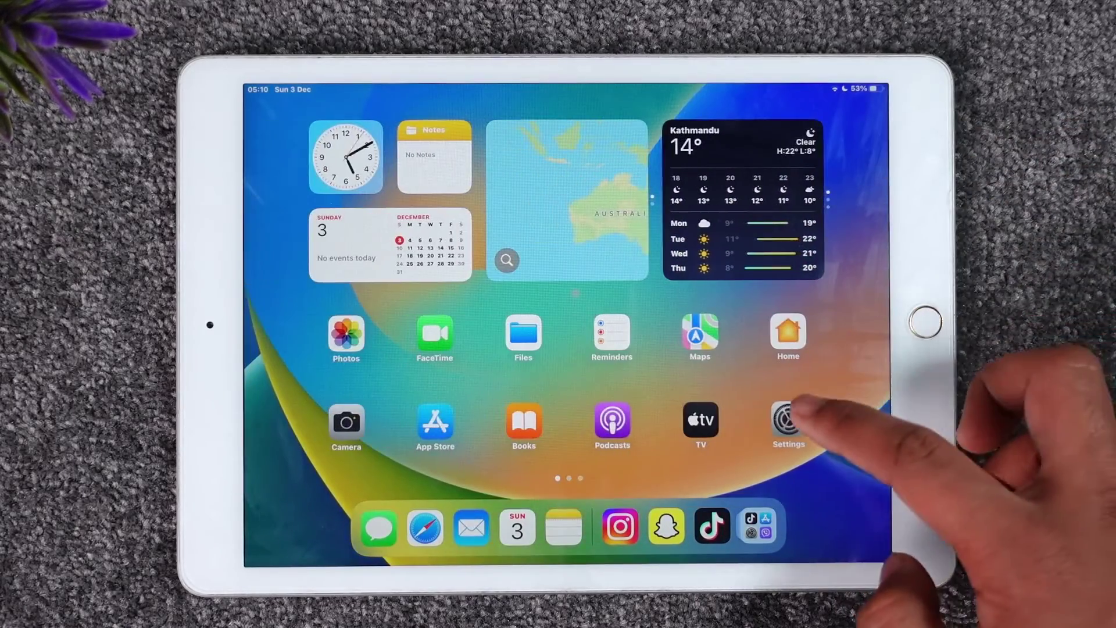